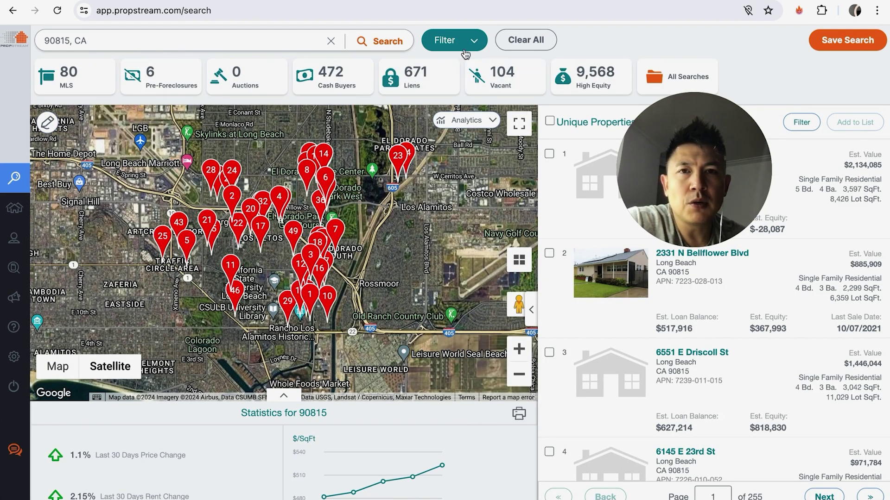
- Apply the Divorce quick list filter to the Los Angeles County, CA search
click(448, 45)
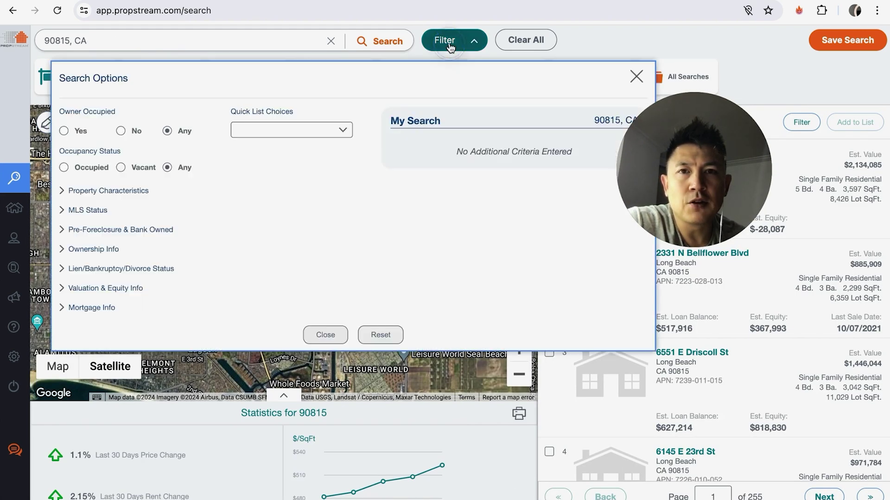
click(317, 131)
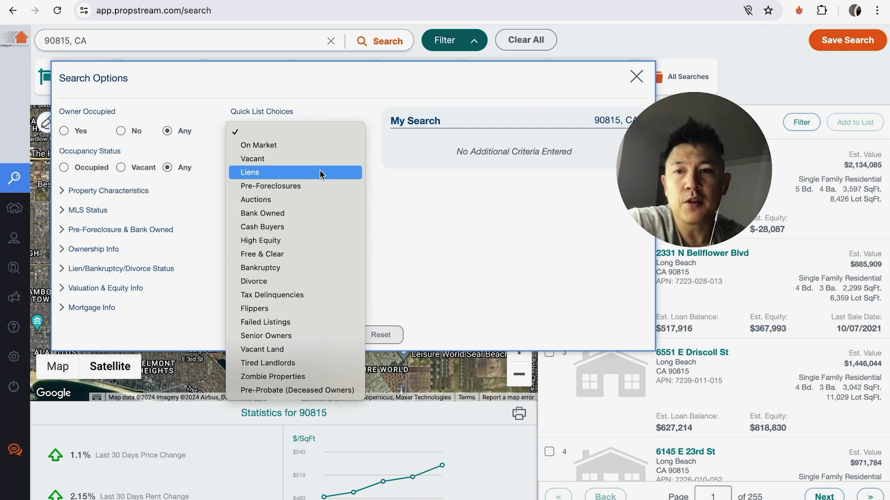
click(308, 283)
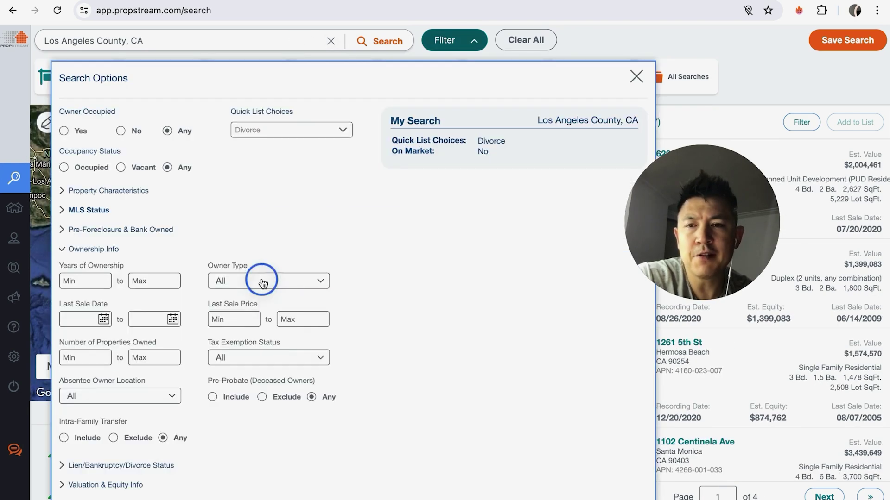
- Narrow results by owner type, select both properties, and save them to new list 'Youtube List'
click(262, 282)
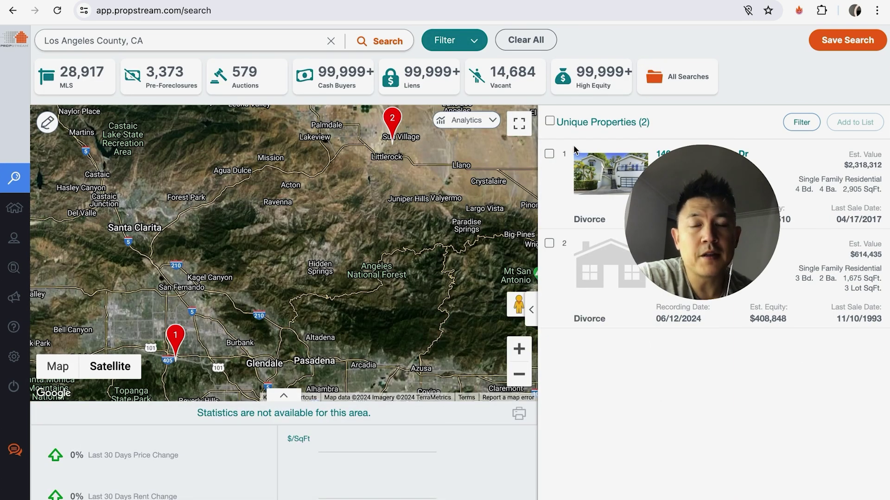
click(549, 122)
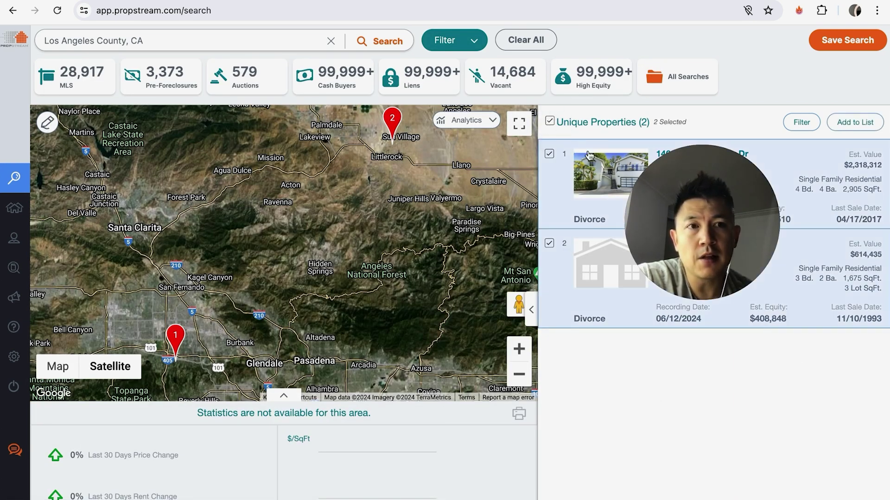
click(857, 122)
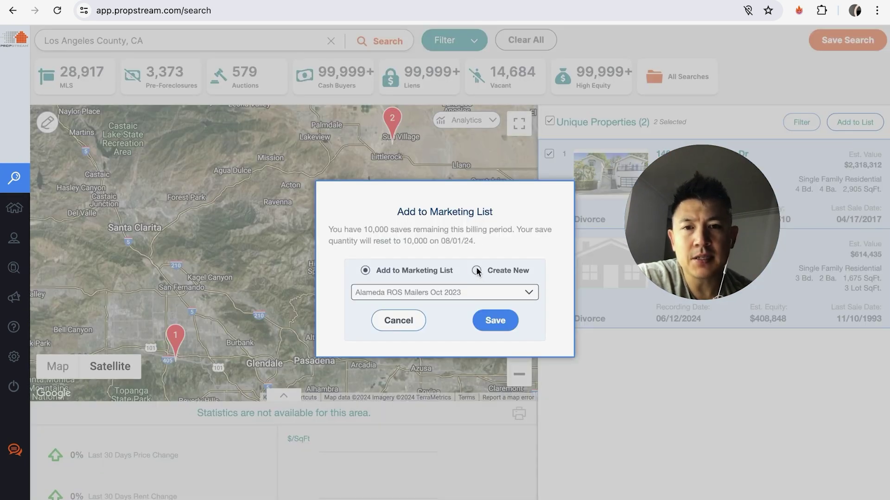
click(479, 269)
click(425, 295)
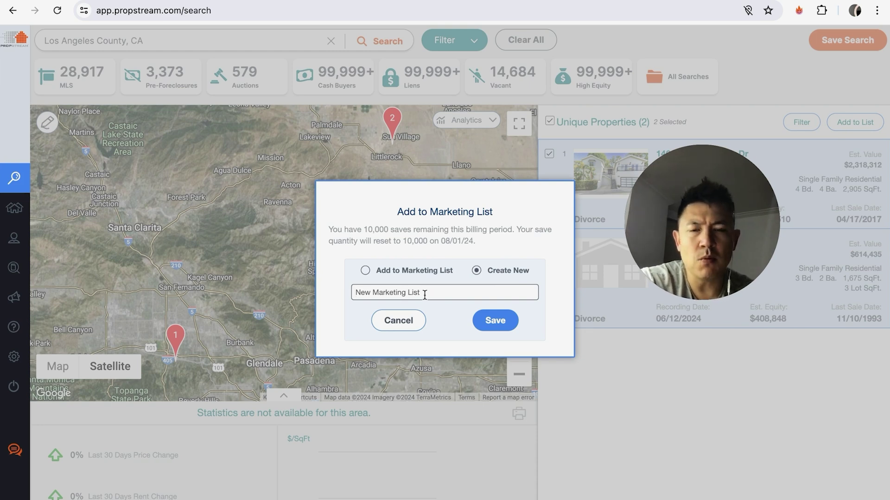
text(Youu)
key(BackSpace)
text(tub)
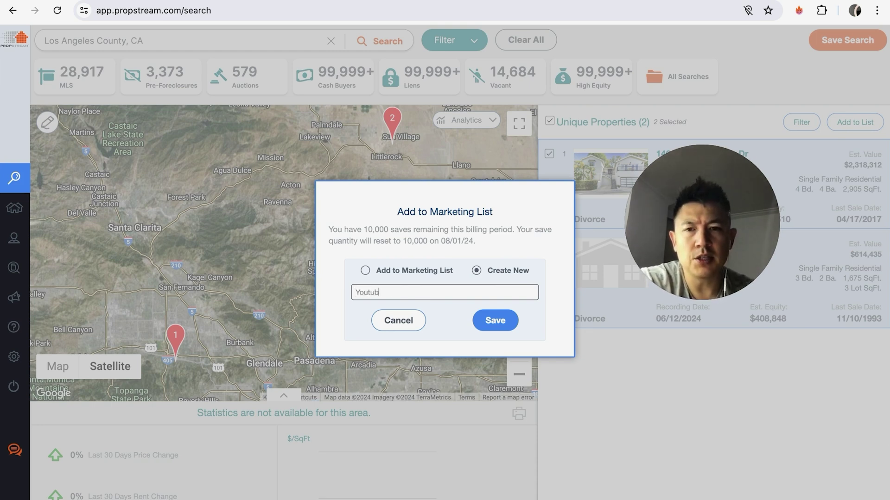
text(e List)
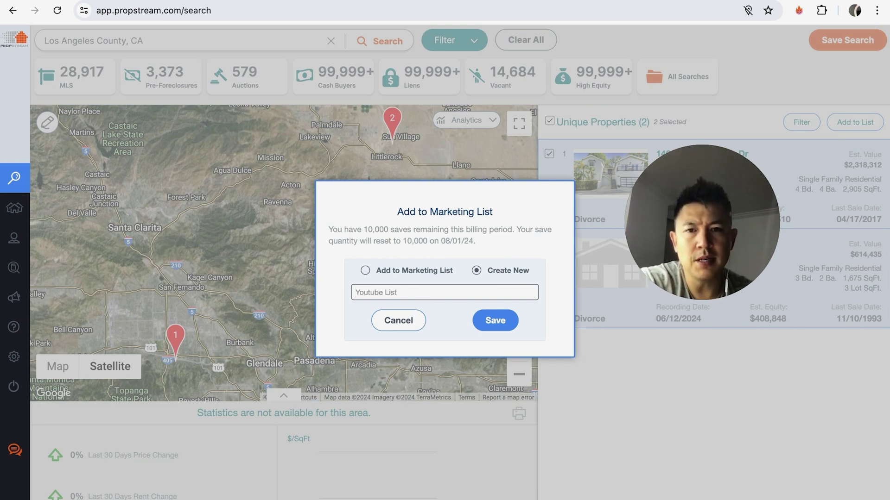
click(496, 324)
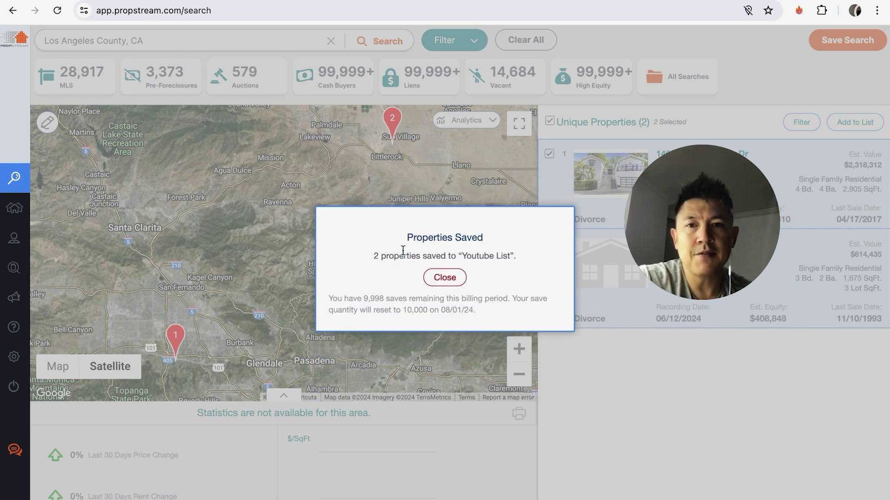
click(442, 279)
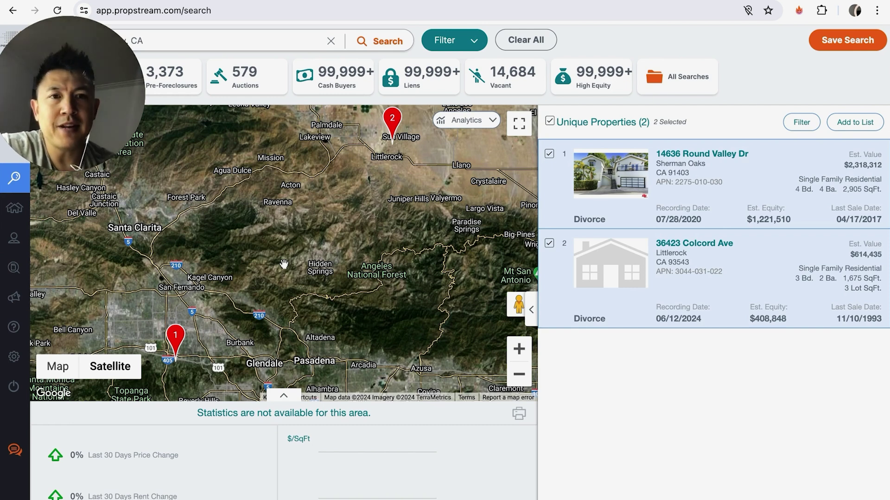
- In My Properties, open the 'Youtube List' marketing list showing its 2 saved properties
mouse_move(55, 211)
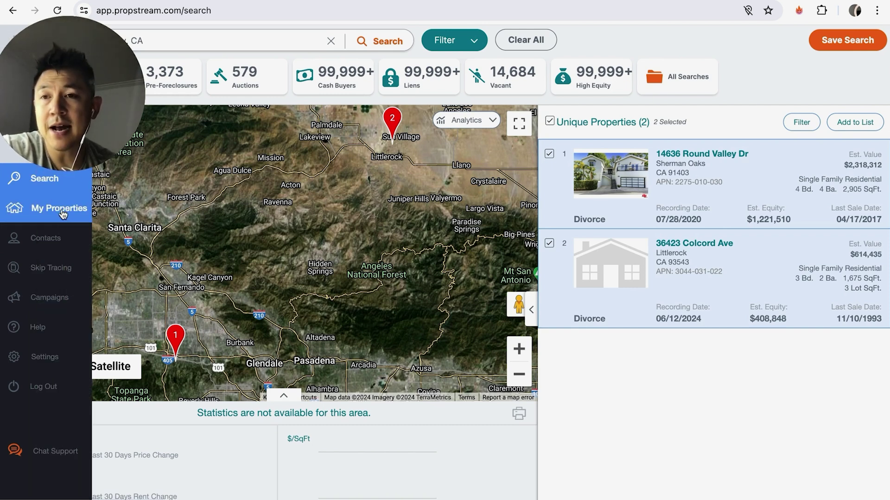
click(64, 213)
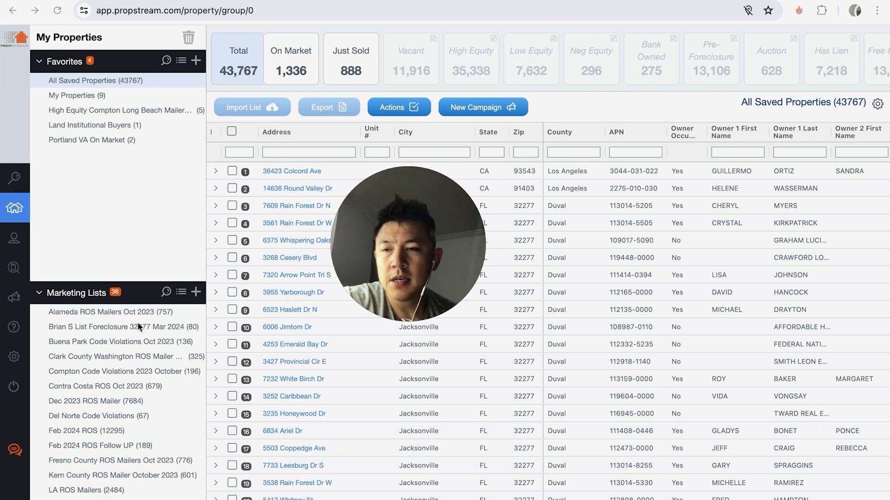
scroll(116, 346, down, 1)
scroll(116, 347, down, 10)
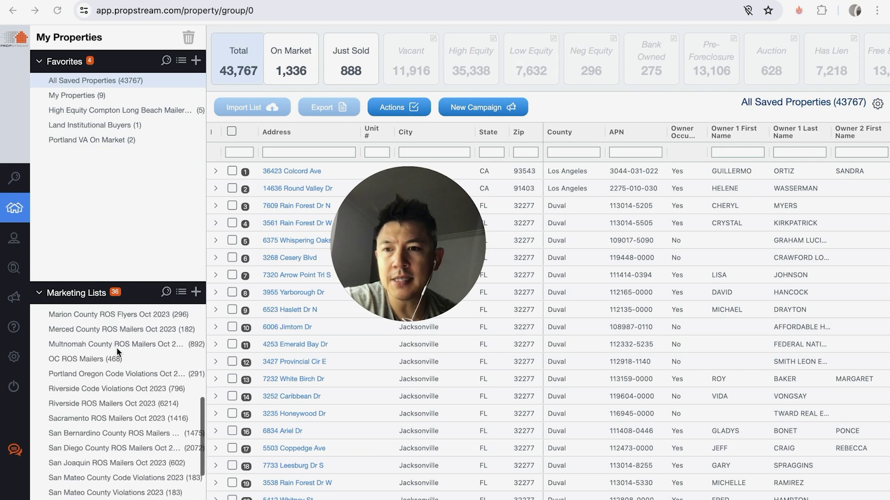
scroll(116, 347, down, 5)
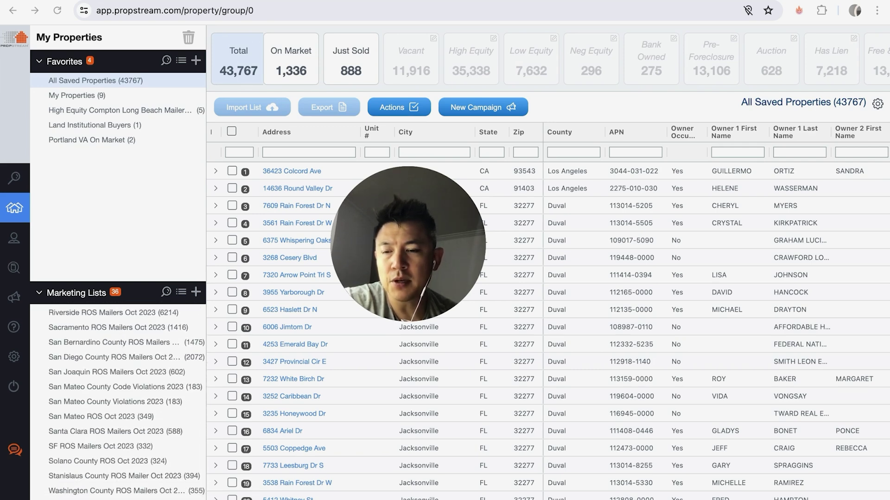
click(74, 497)
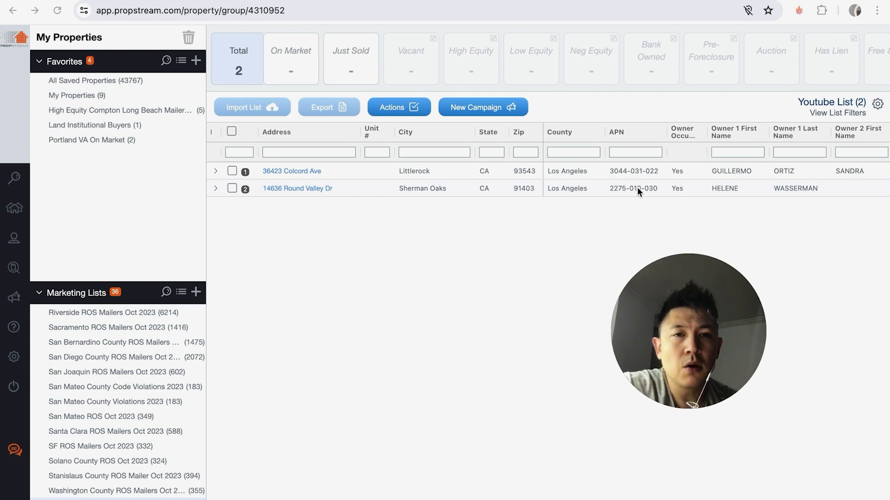
- Select both properties in the Youtube List
scroll(637, 187, right, 2)
scroll(637, 187, left, 2)
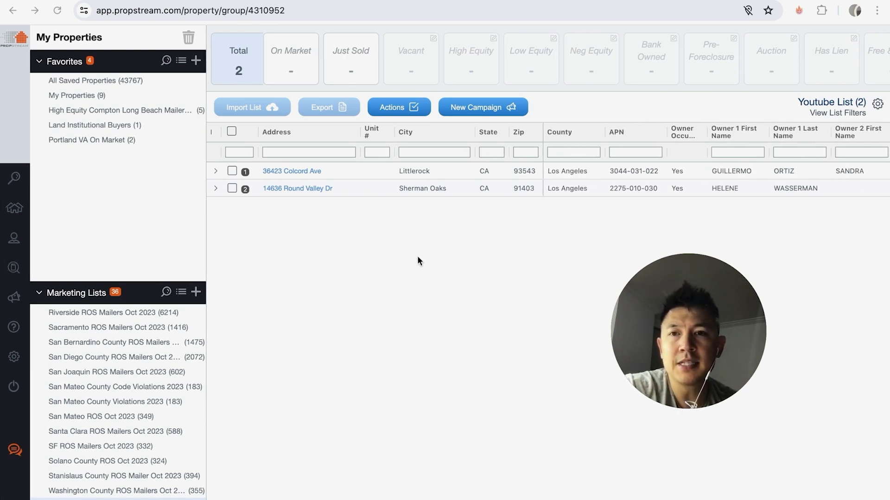
click(233, 133)
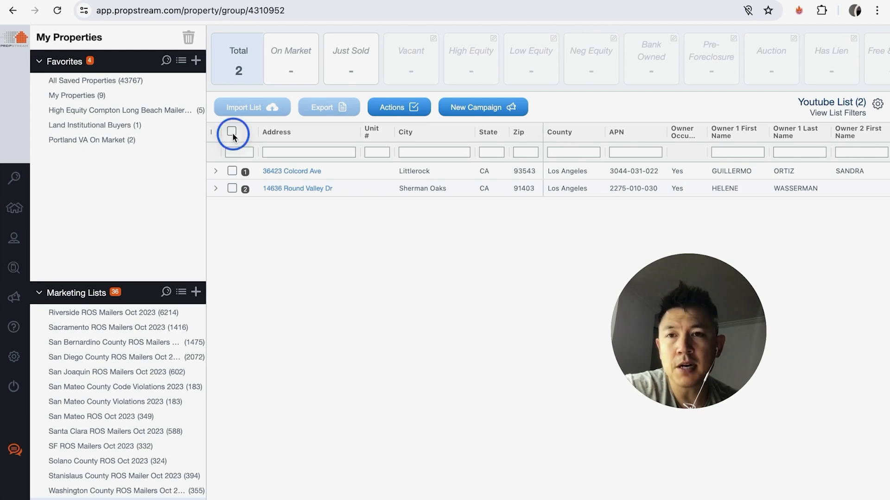
click(233, 133)
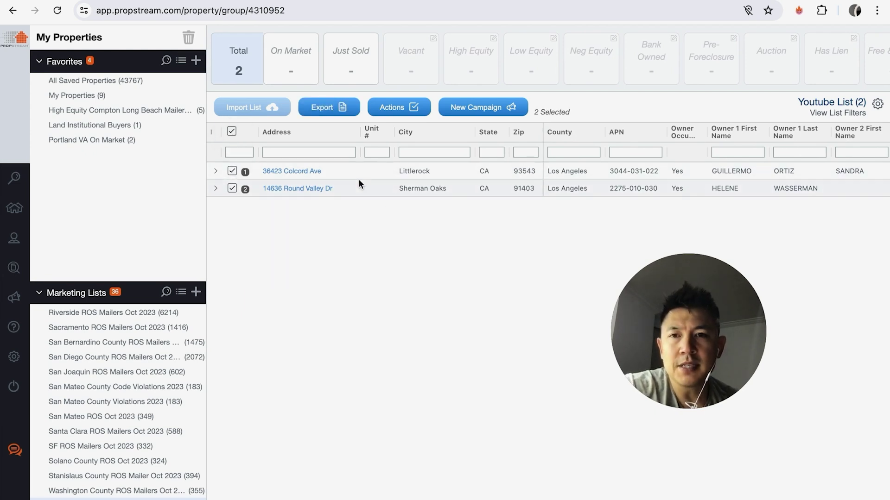
click(233, 132)
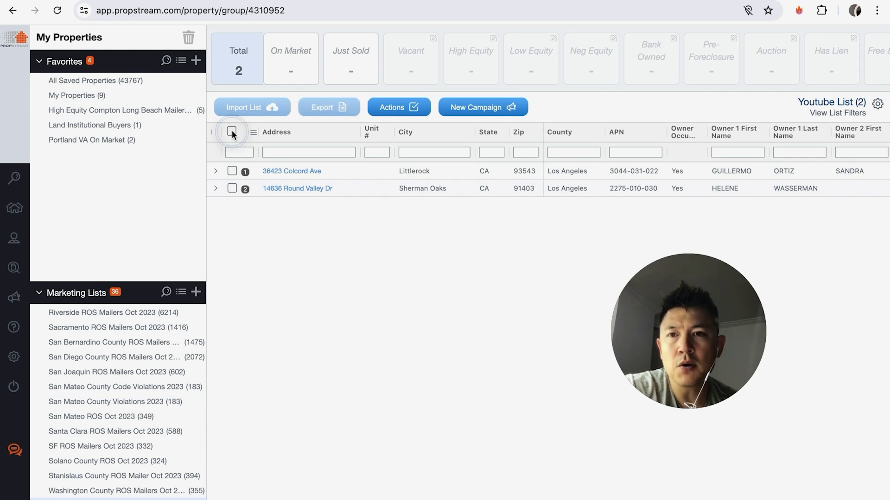
click(233, 171)
click(231, 188)
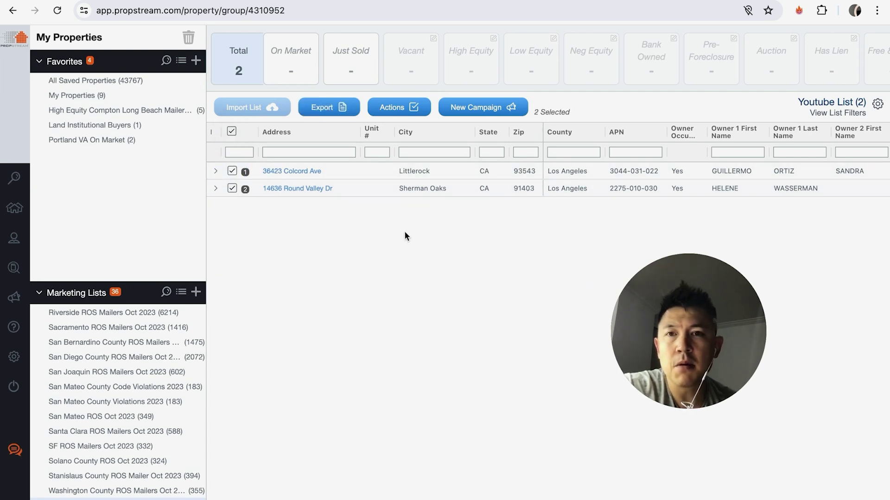
- Export the two selected properties to a spreadsheet and close the Properties Exported dialog
click(353, 107)
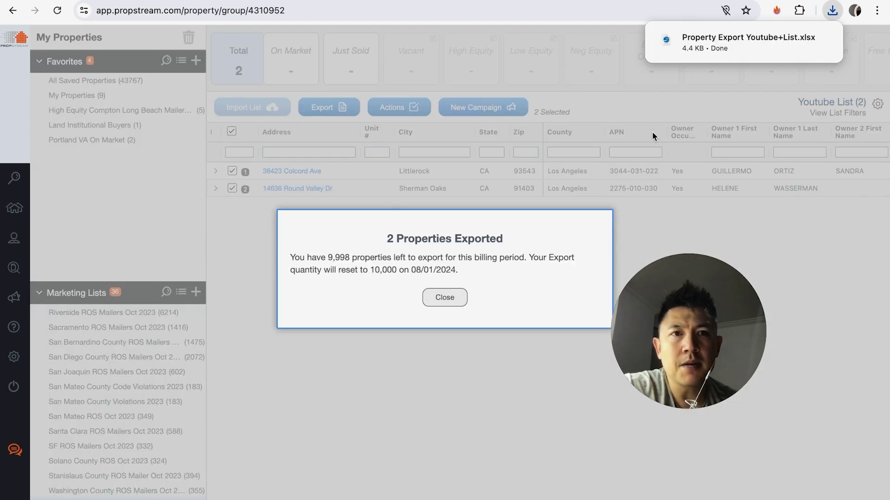
mouse_move(731, 52)
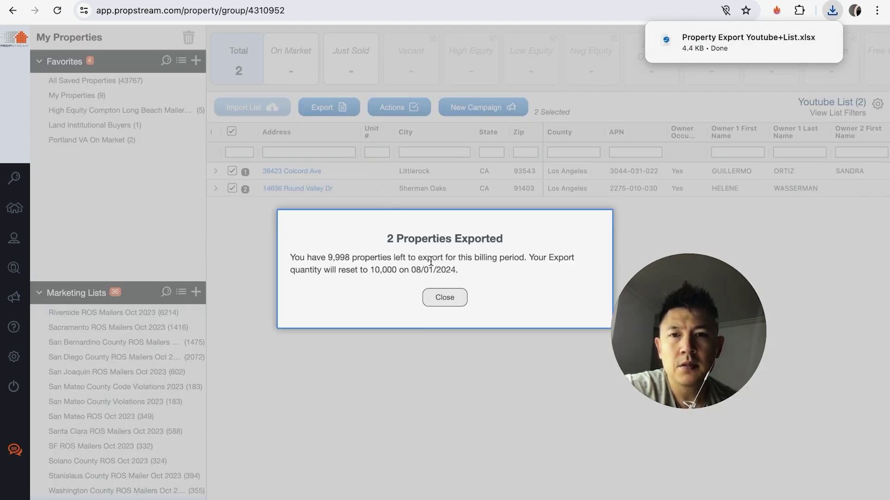
click(445, 297)
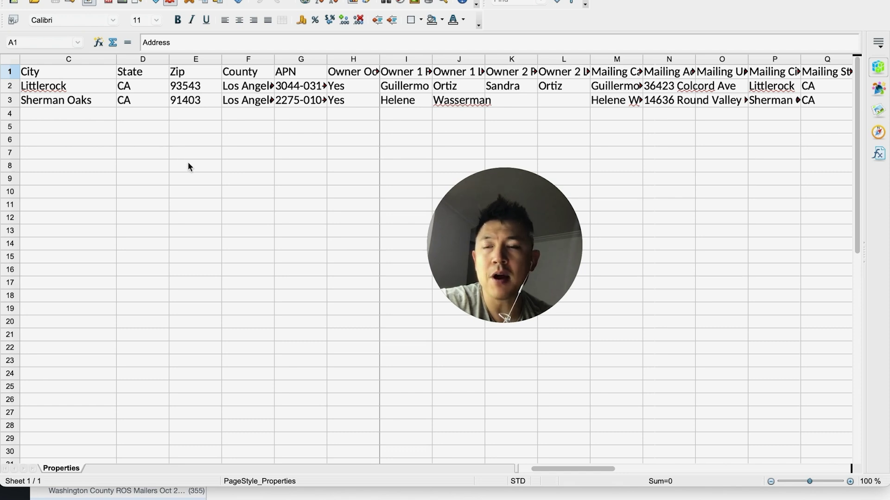
- Scroll across the exported sheet to review both rows' APN, owner and mailing address columns
scroll(374, 153, down, 1)
scroll(374, 152, right, 7)
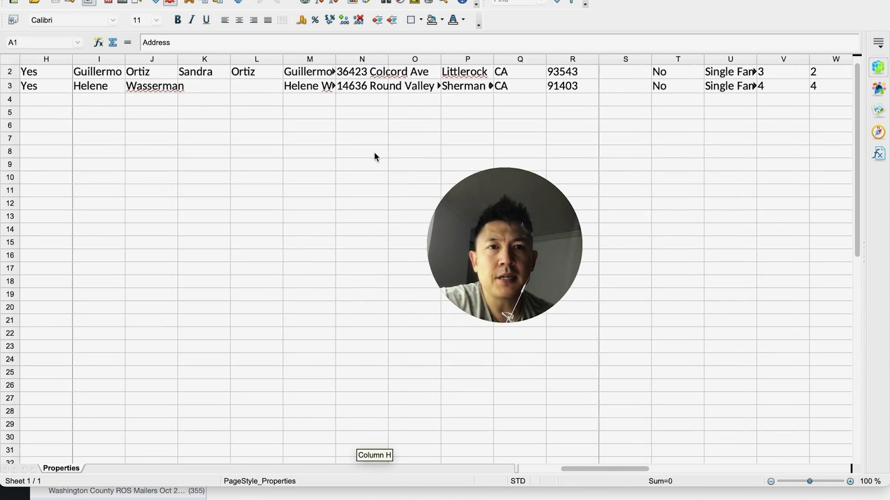
scroll(375, 153, left, 9)
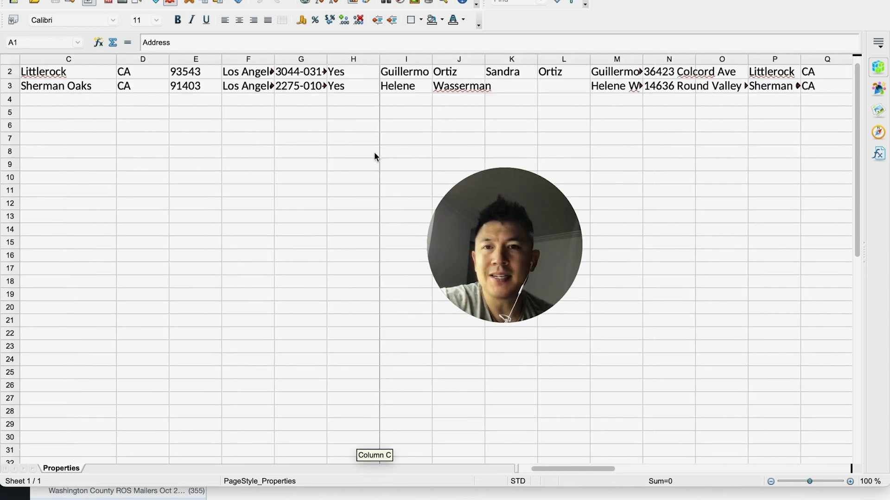